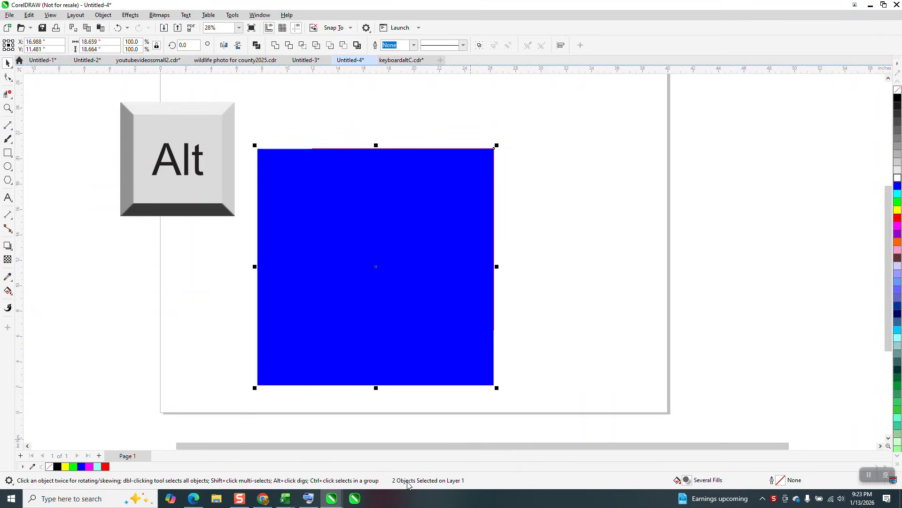
- Try moving the blue square down and left off the red square behind it, and undo the move
click(585, 396)
drag(488, 198, 457, 305)
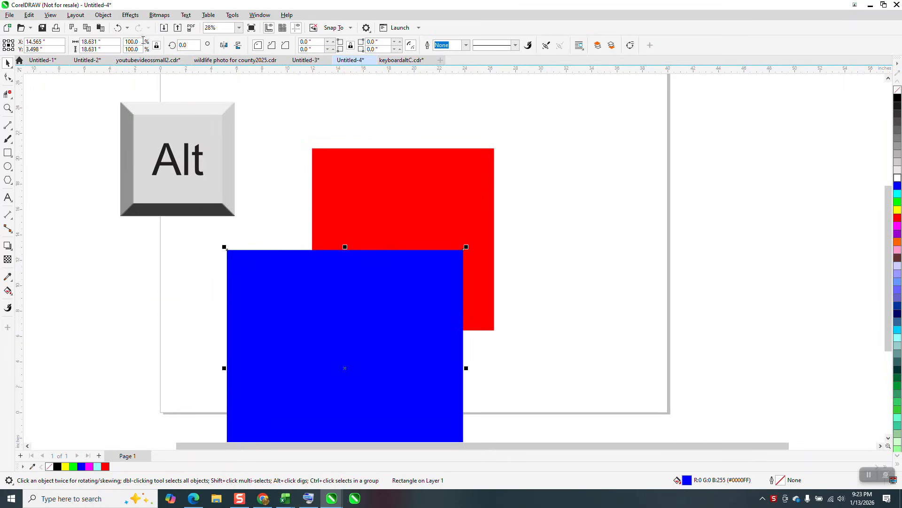
click(117, 28)
- Try shifting the red square right by its exposed edge at the blue square's upper-right corner, and undo the move
click(7, 108)
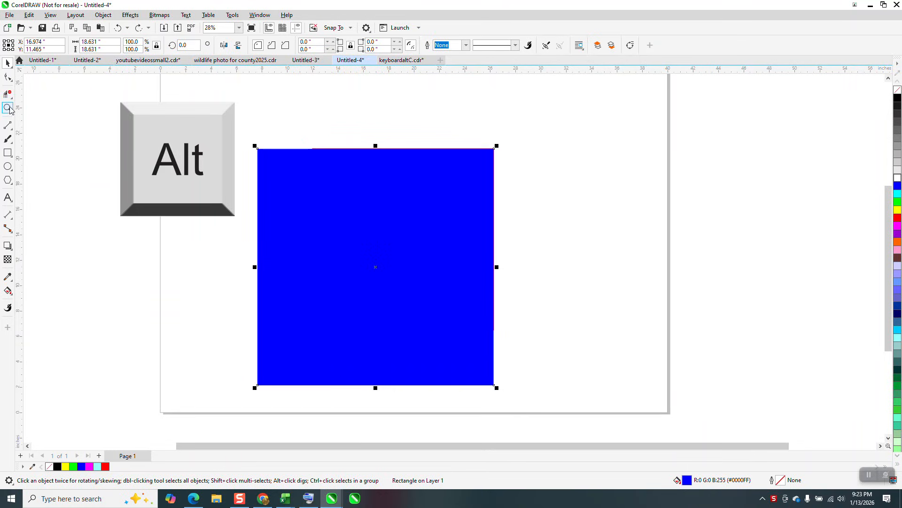
drag(492, 151, 501, 175)
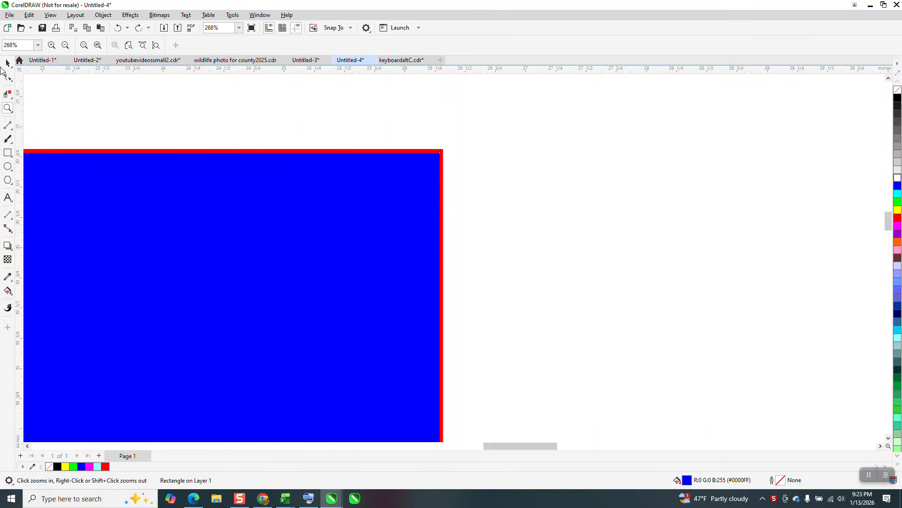
click(8, 64)
scroll(606, 168, down, 2)
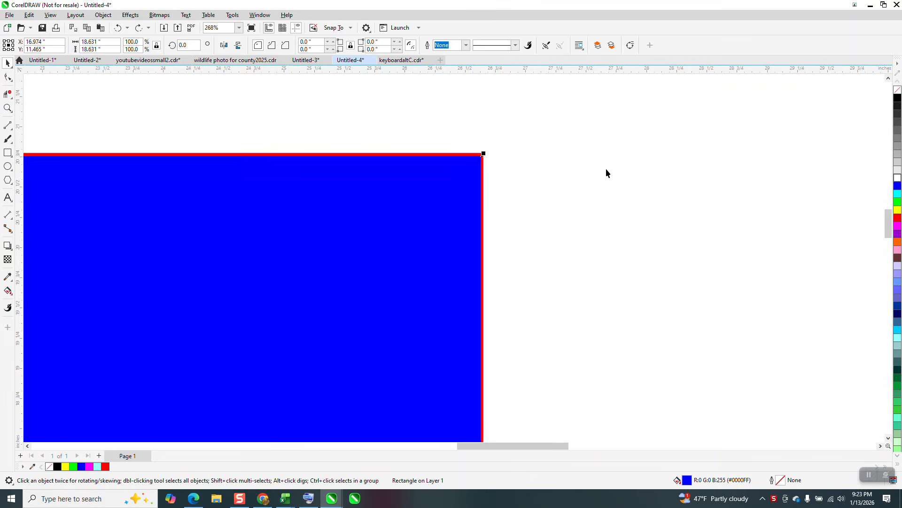
click(524, 169)
click(499, 169)
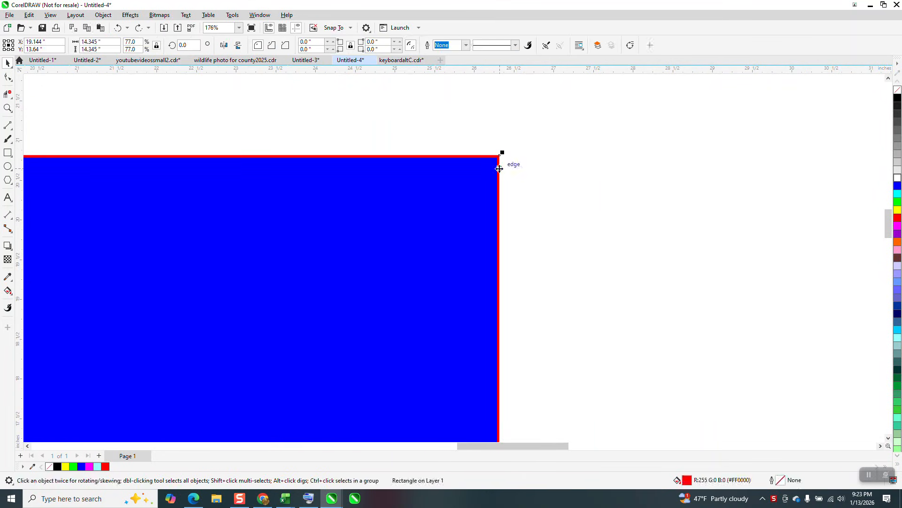
drag(499, 168, 640, 164)
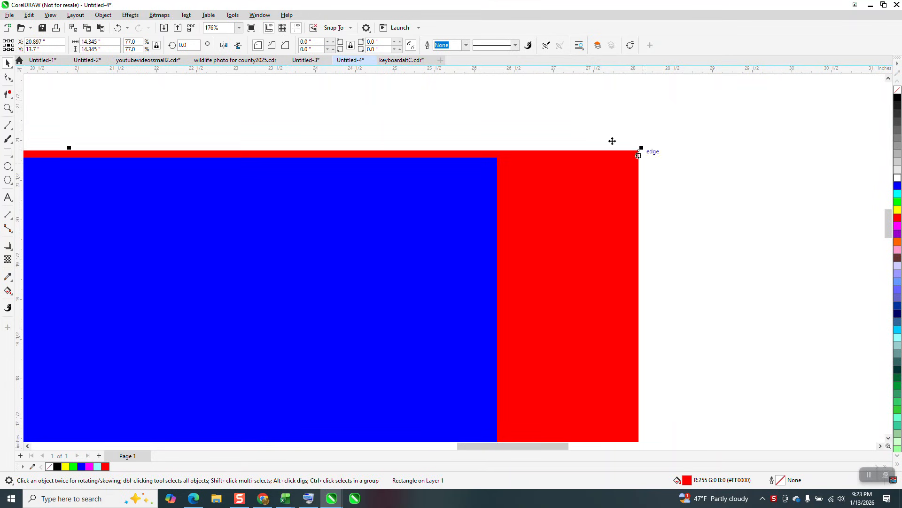
click(118, 27)
scroll(436, 121, down, 4)
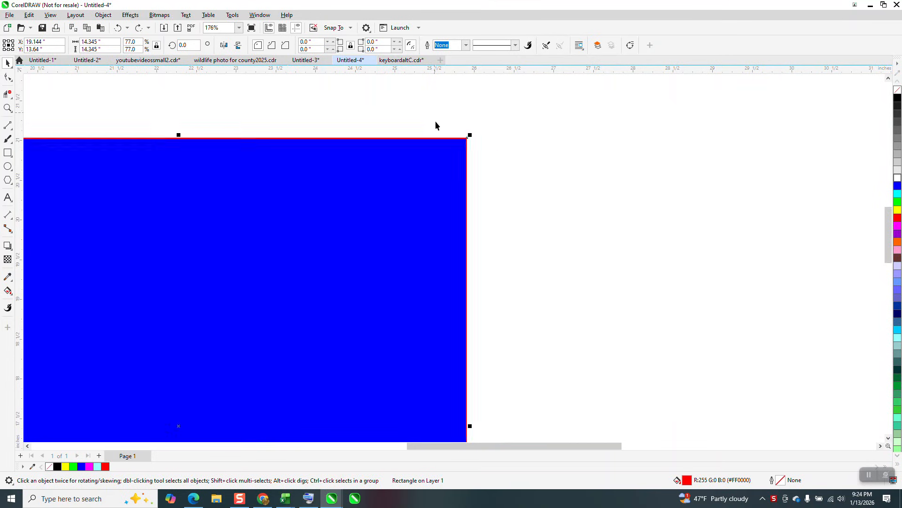
scroll(655, 168, down, 1)
click(659, 155)
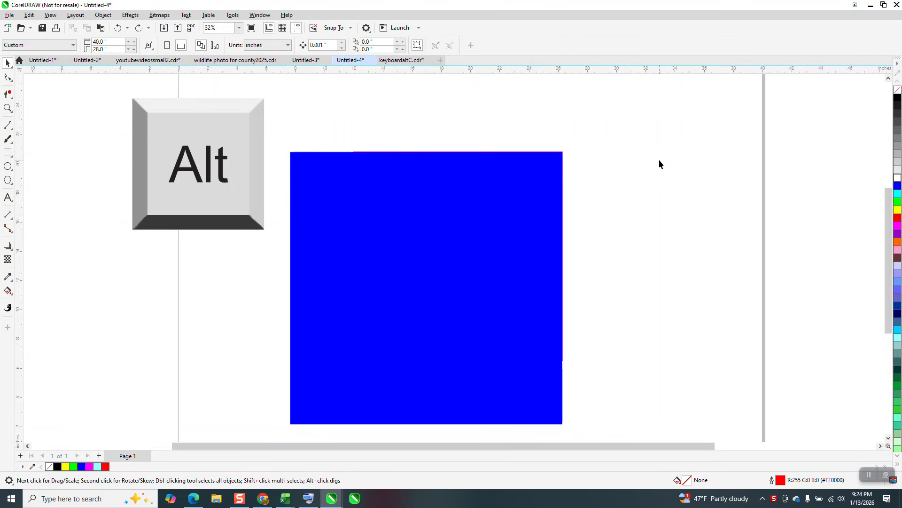
- Select the red square hidden behind the blue one and move it right to about X 28.94, Y 13.81 inches
key(a)
click(8, 62)
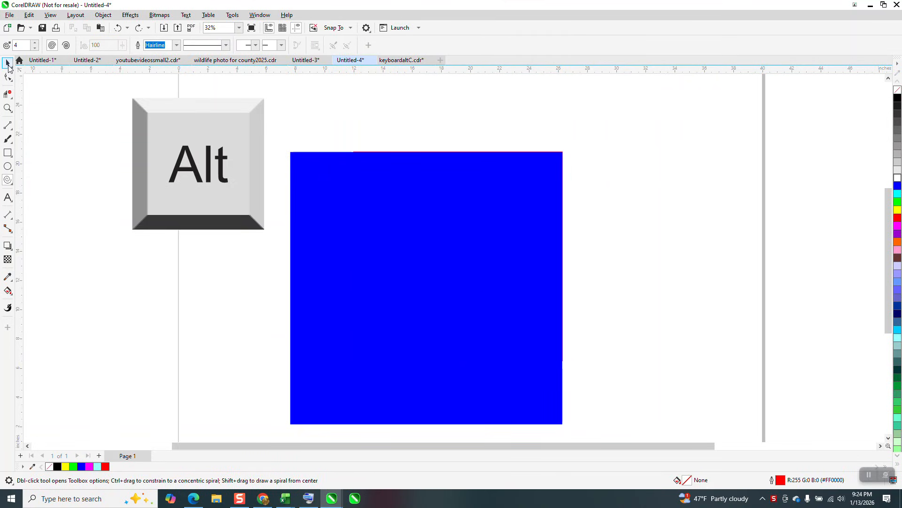
click(434, 264)
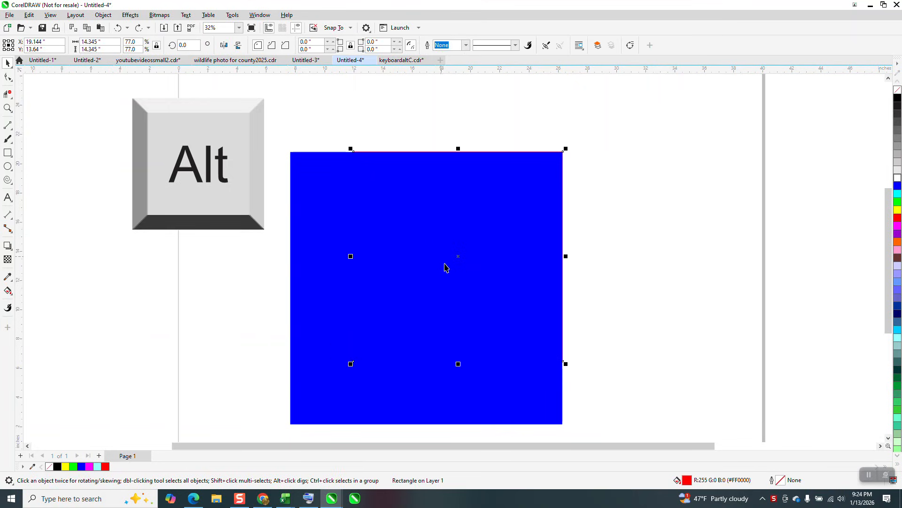
drag(457, 257, 608, 254)
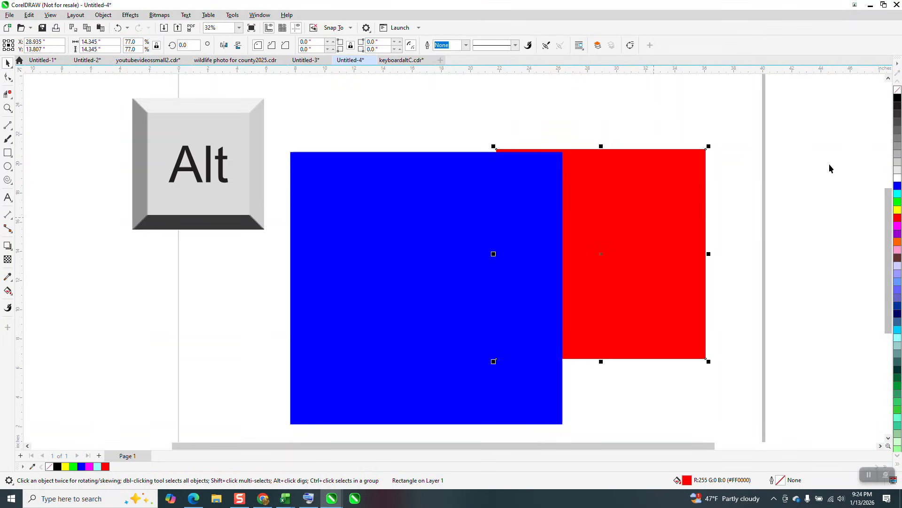
- Try filling the red square with yellow, and undo the fill
click(898, 210)
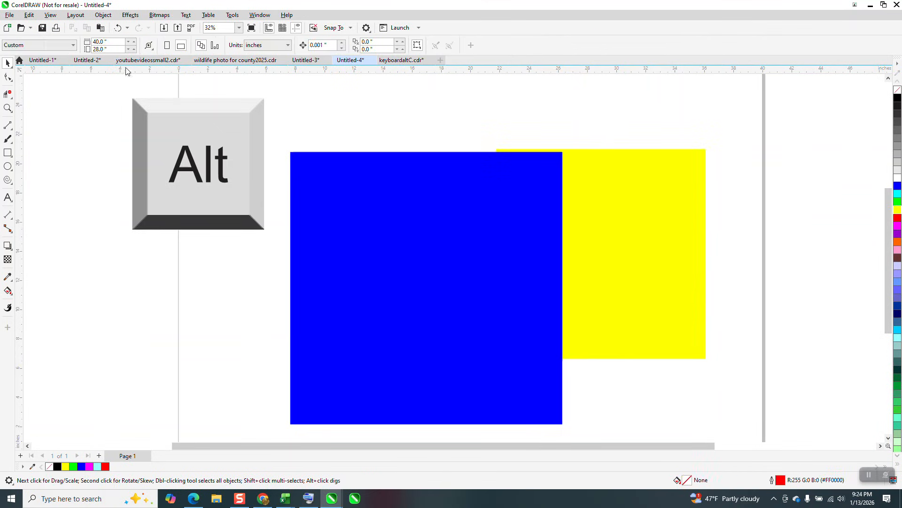
click(118, 28)
click(777, 210)
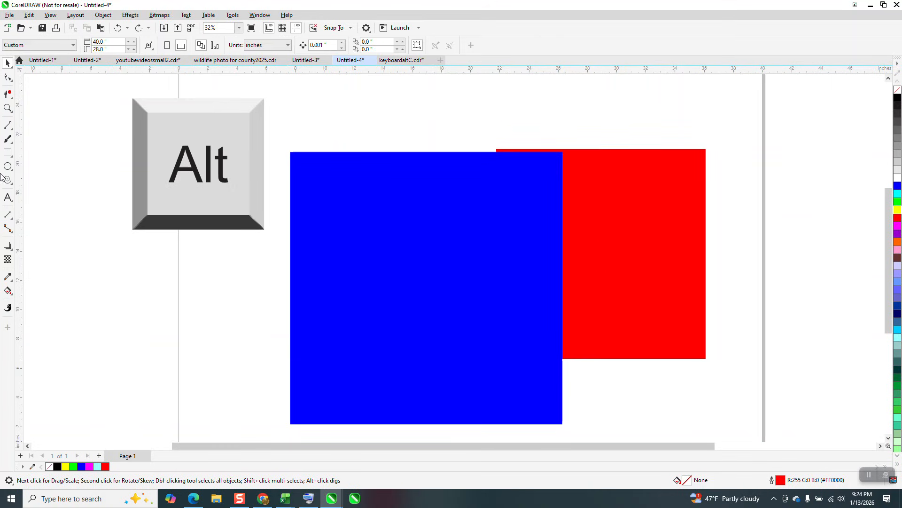
- Draw a square about 5.05 inches wide beside the red square, fill it yellow and remove its outline
click(8, 153)
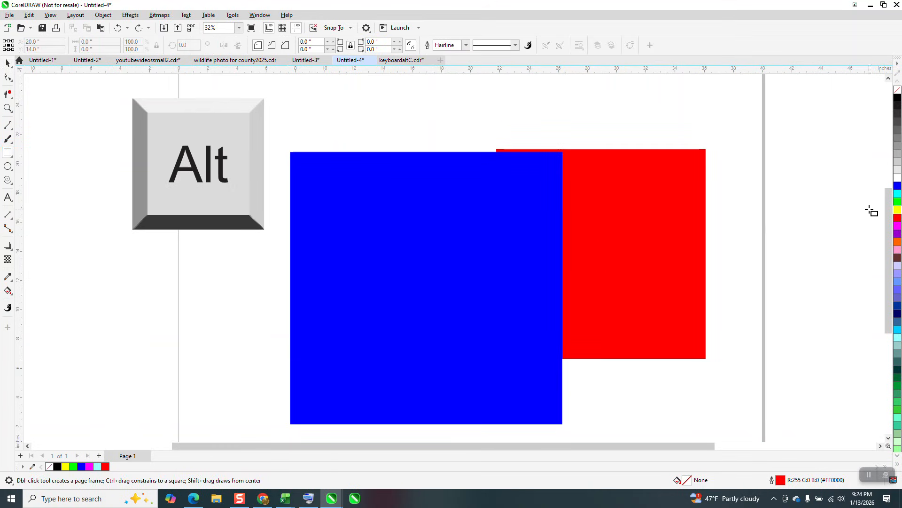
drag(803, 196, 774, 271)
click(897, 209)
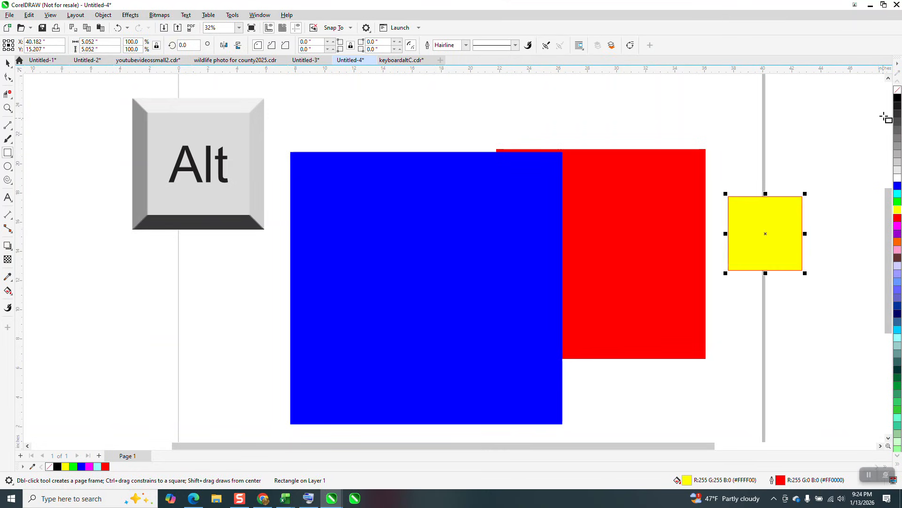
right_click(895, 99)
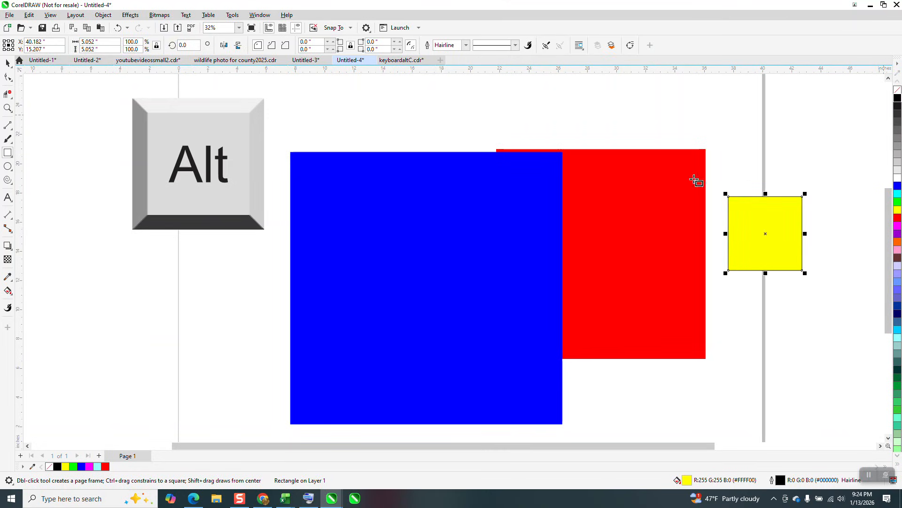
right_click(898, 90)
- Move the yellow square onto the red square and send it to the back of the page
click(7, 63)
drag(760, 235, 617, 237)
click(103, 14)
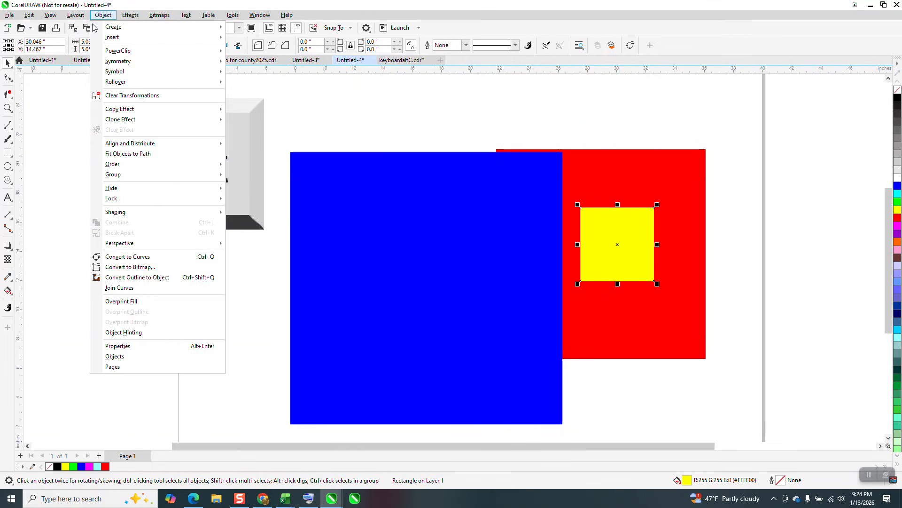
mouse_move(116, 164)
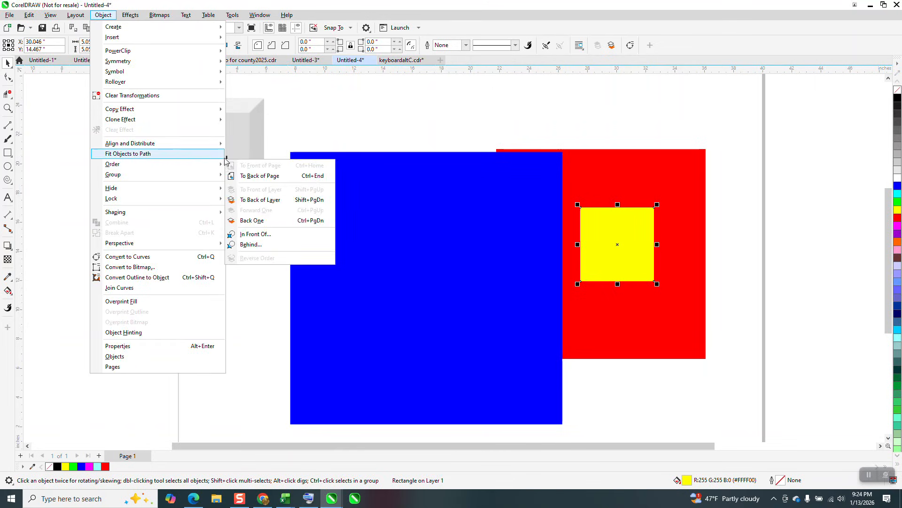
click(260, 176)
click(635, 139)
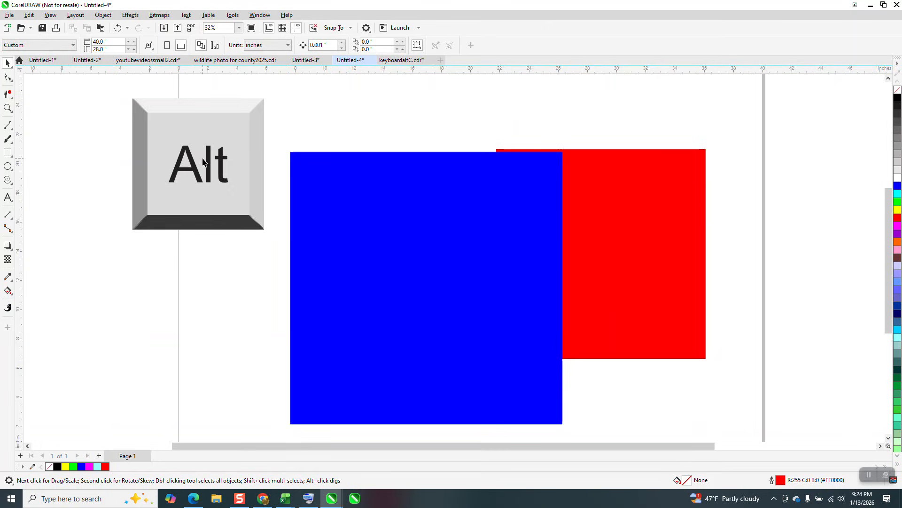
- Select the hidden yellow square through the red square, and clear the selection
alt+click(632, 233)
mouse_move(617, 240)
mouse_down()
mouse_move(733, 233)
mouse_move(616, 248)
mouse_up()
key(Escape)
click(690, 164)
click(732, 148)
- Move the blue square down and left, clear of the red square, to about X 10.80, Y 6.19 inches
click(670, 216)
drag(457, 210, 366, 287)
click(735, 208)
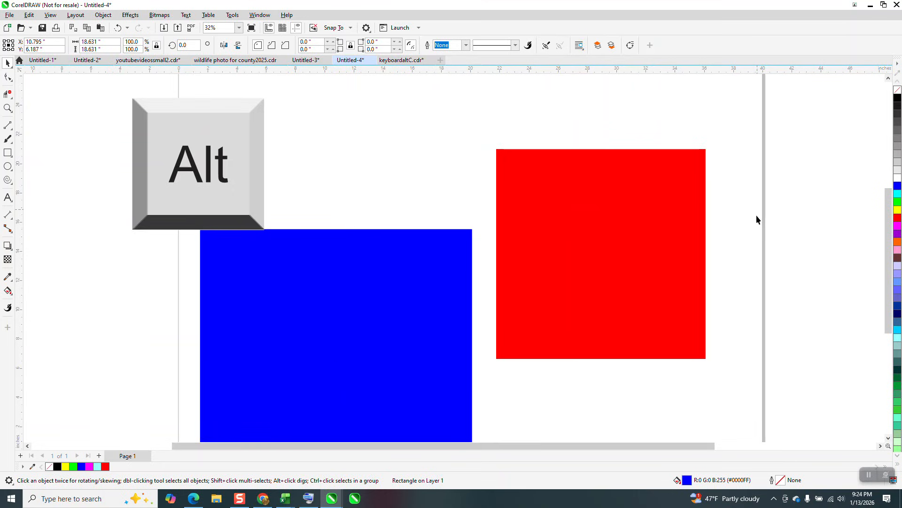
- Select the yellow square hidden behind the red one, enlarge it to about 8.05 inches and place it near the red square's center
click(553, 278)
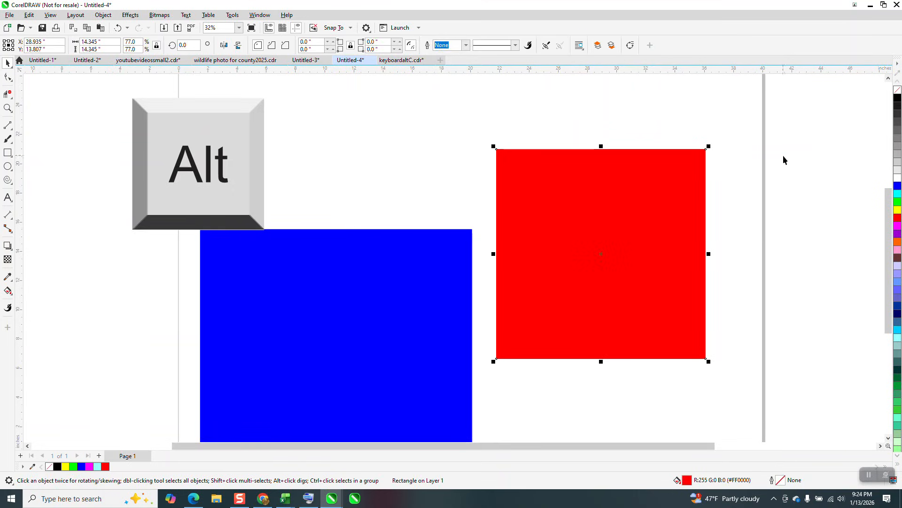
click(783, 157)
click(625, 230)
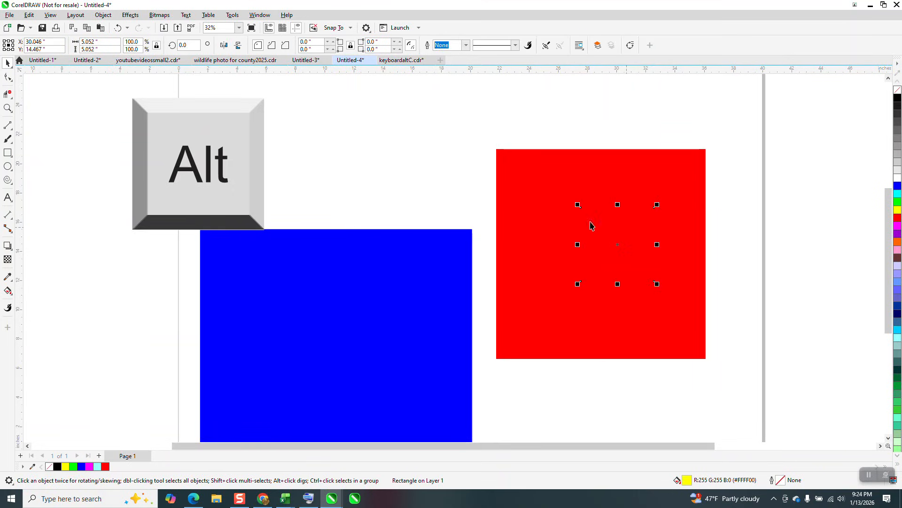
drag(657, 205, 723, 160)
drag(640, 221, 603, 243)
click(754, 219)
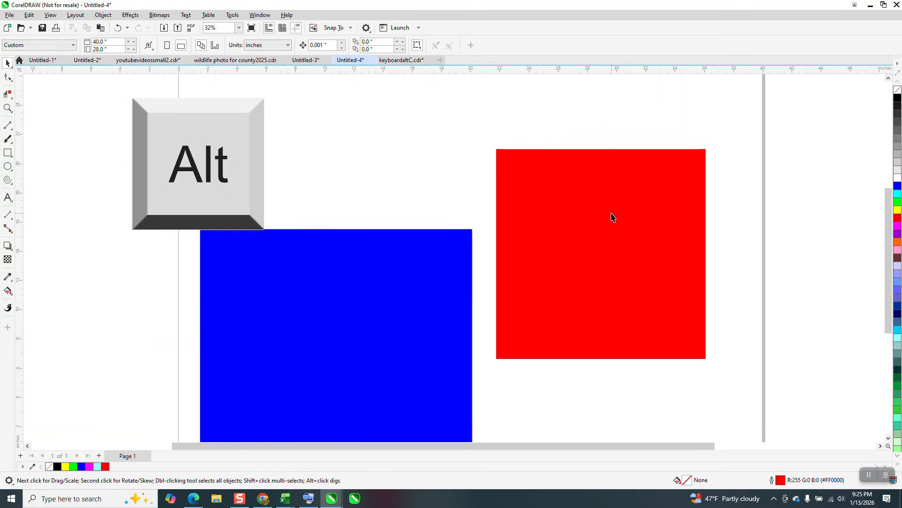
- Reselect the hidden yellow square and bring it to the front of the page
click(611, 253)
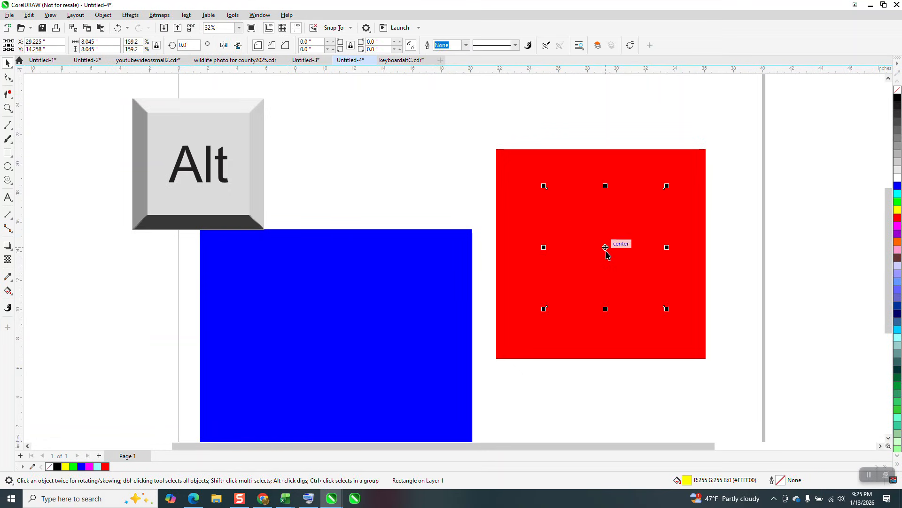
click(103, 15)
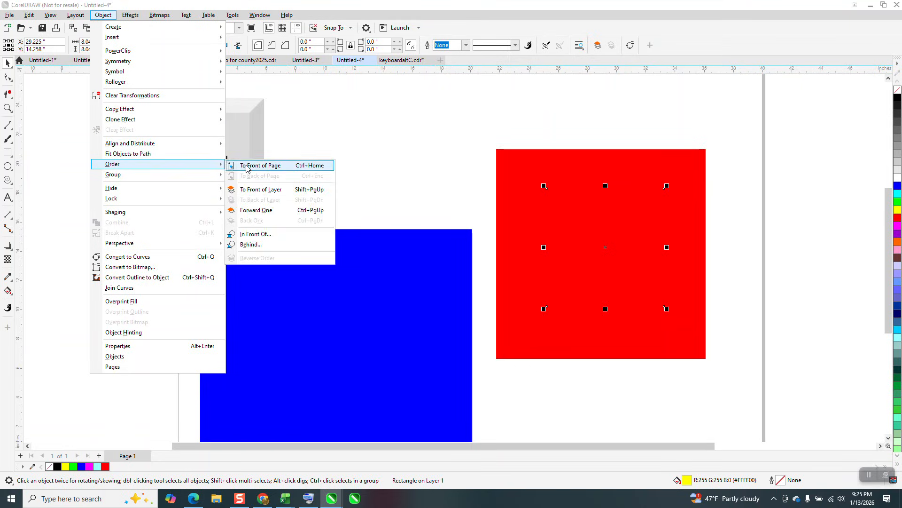
click(251, 169)
- Move the yellow square onto the blue square, and move the red square behind the blue one to about X 12.98, Y 8.34 inches
drag(577, 249, 361, 296)
drag(580, 240, 348, 315)
scroll(444, 169, down, 2)
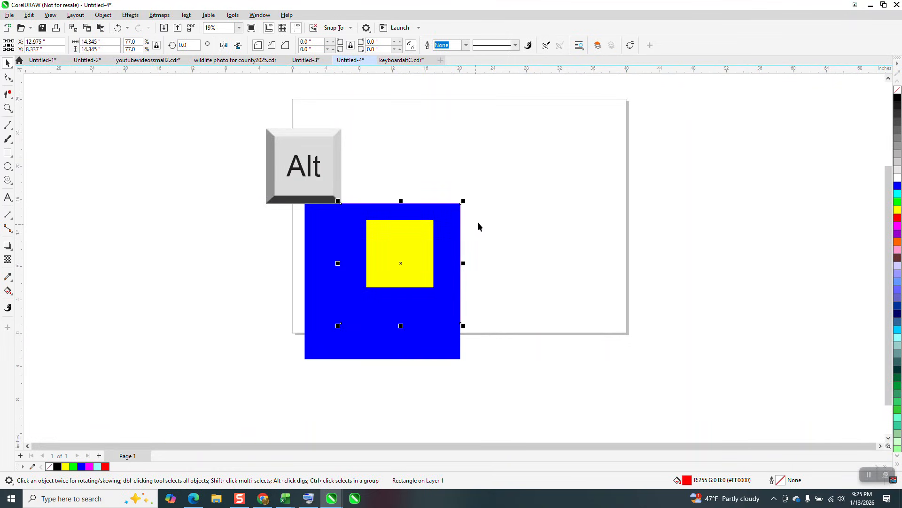
click(509, 209)
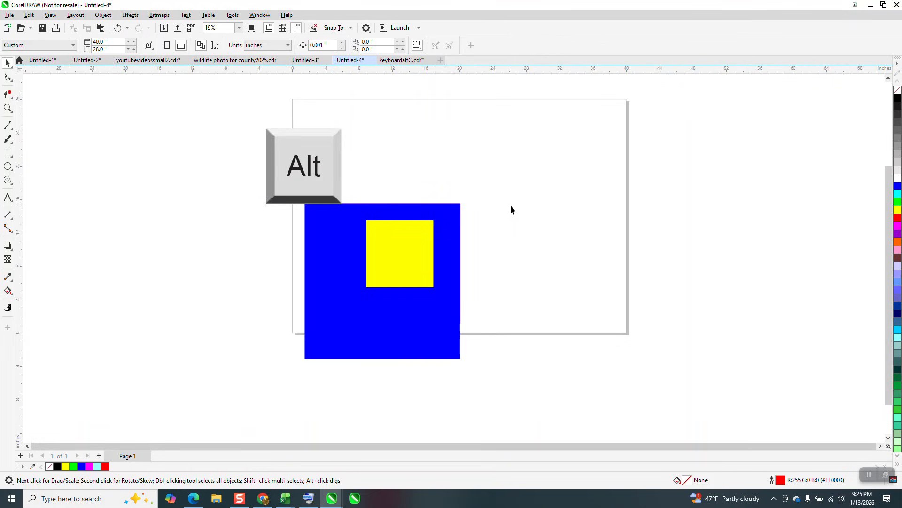
- Select the blue square through the yellow one, try moving it right off the red square, and undo the move
alt+click(400, 265)
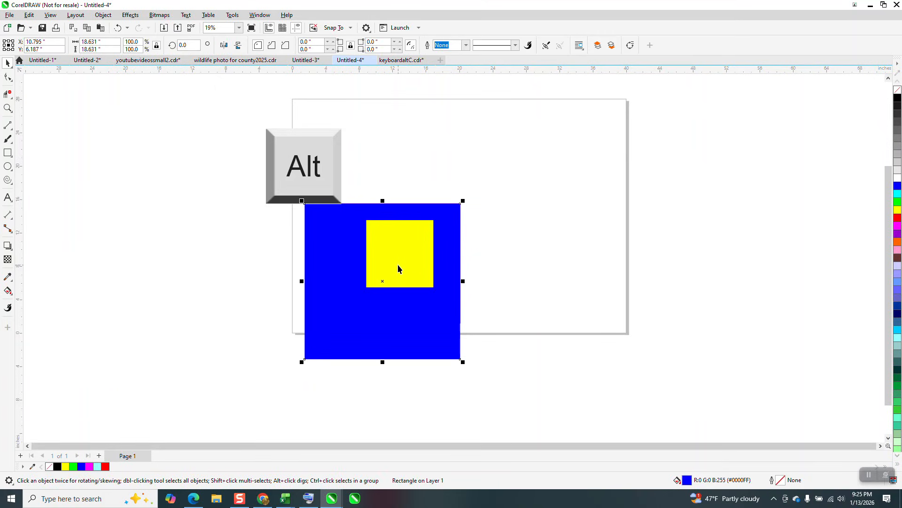
drag(445, 241, 593, 237)
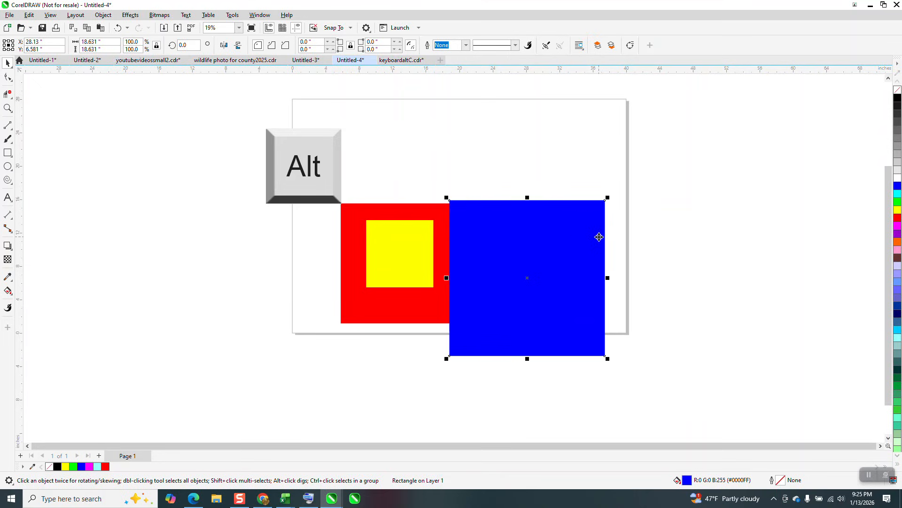
click(118, 27)
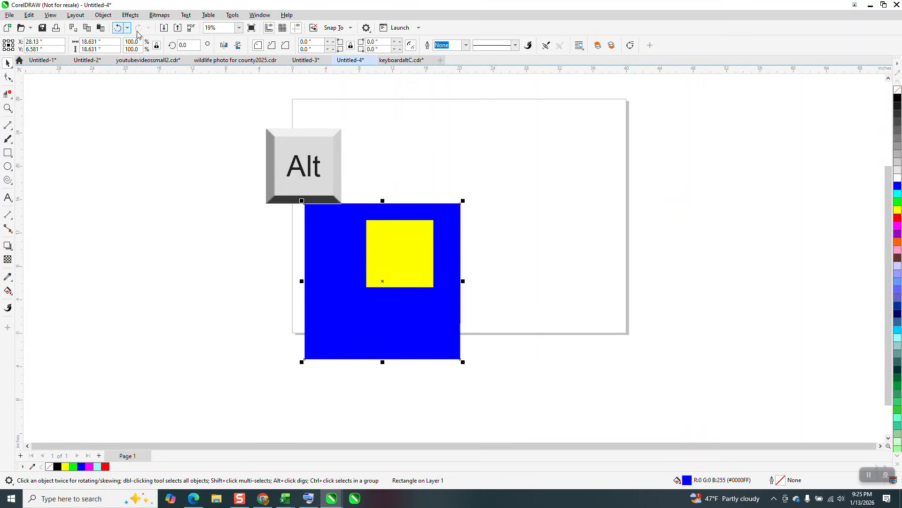
click(465, 188)
- Move the yellow square to the blue square's lower-right corner
click(404, 265)
drag(407, 283, 429, 320)
click(498, 250)
- Select the red square through the blue one, and move the yellow square right of the blue one to about X 29.59, Y 5.16 inches
alt+click(391, 257)
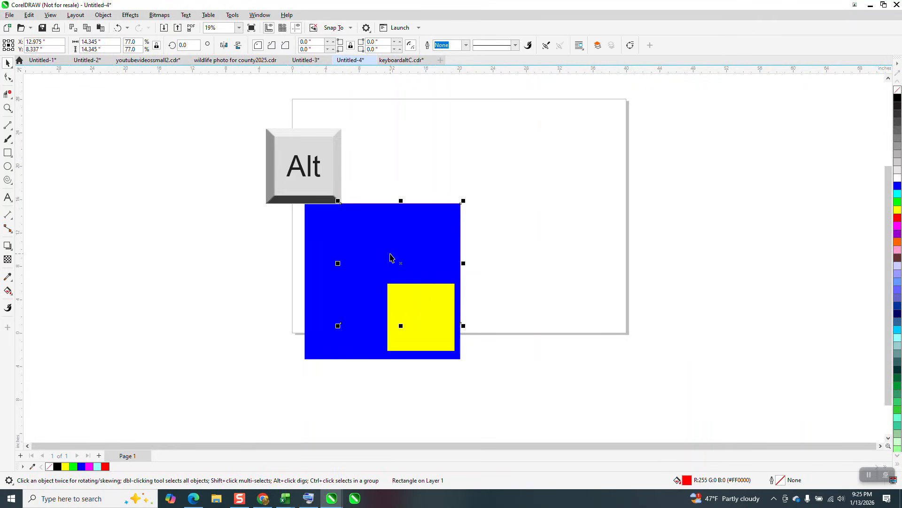
click(490, 219)
click(314, 273)
click(521, 224)
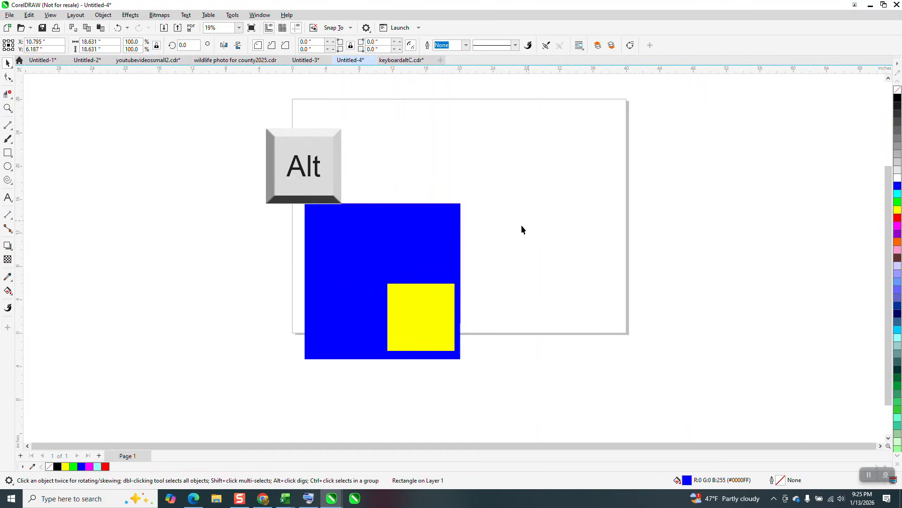
key(ctrl+z)
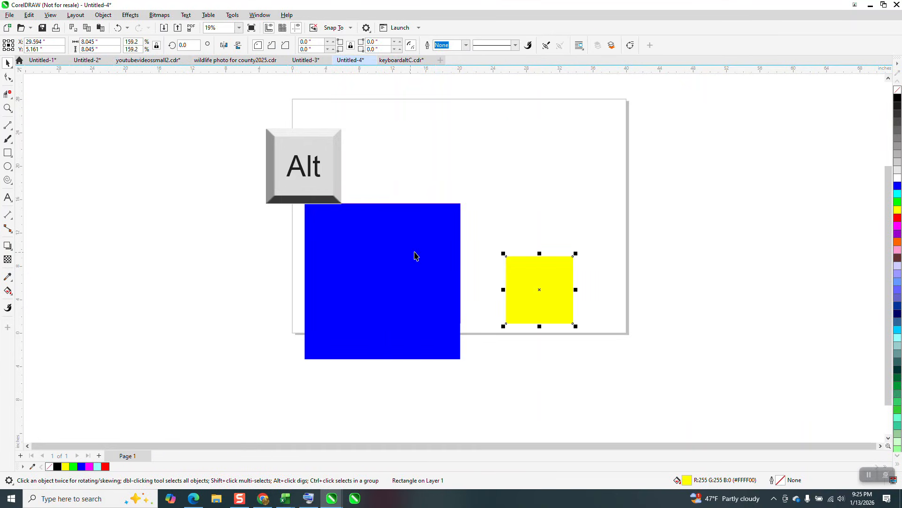
- Move the Alt key graphic to about X 7.04, Y 10.95 inches and the blue square left to about X -5.36, Y 6.41 inches
click(293, 160)
drag(248, 114, 353, 213)
drag(317, 172, 366, 248)
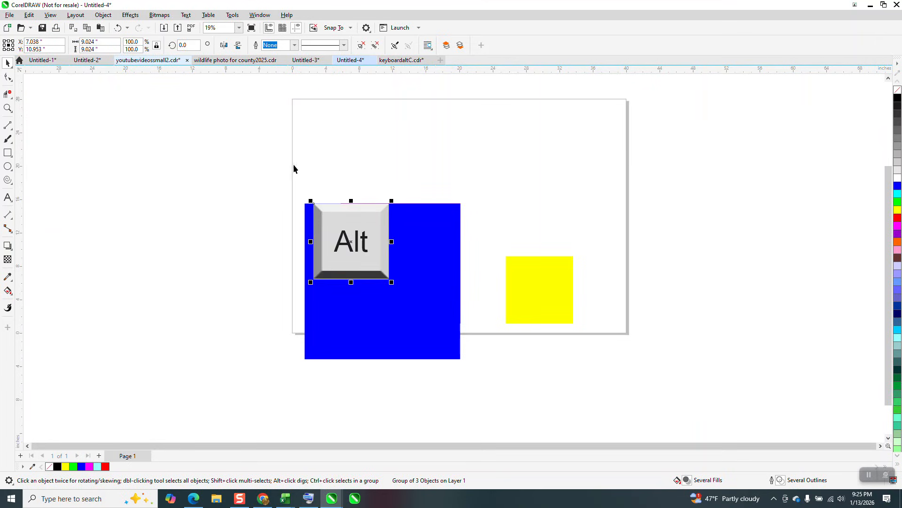
drag(420, 229, 284, 227)
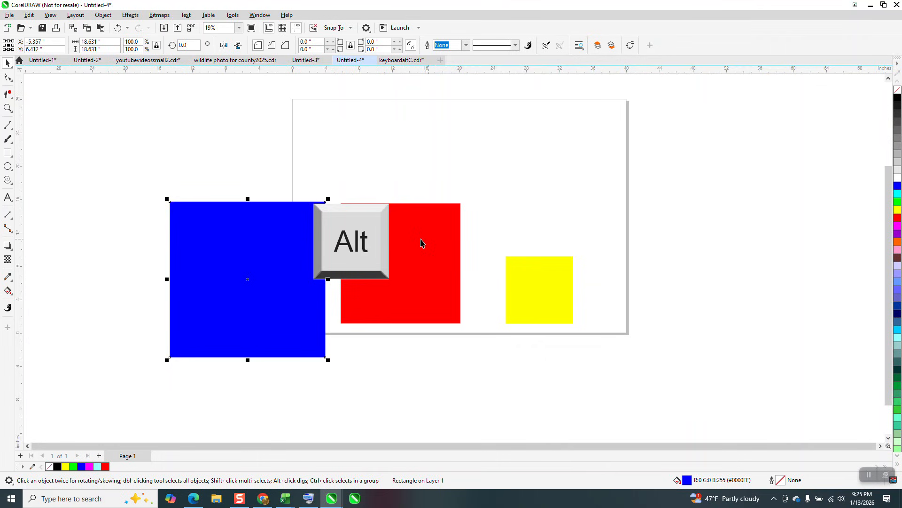
- Move the Alt key graphic over the red square to about X 13.34, Y 9.49 inches and send it to the back of the page
drag(378, 239, 430, 249)
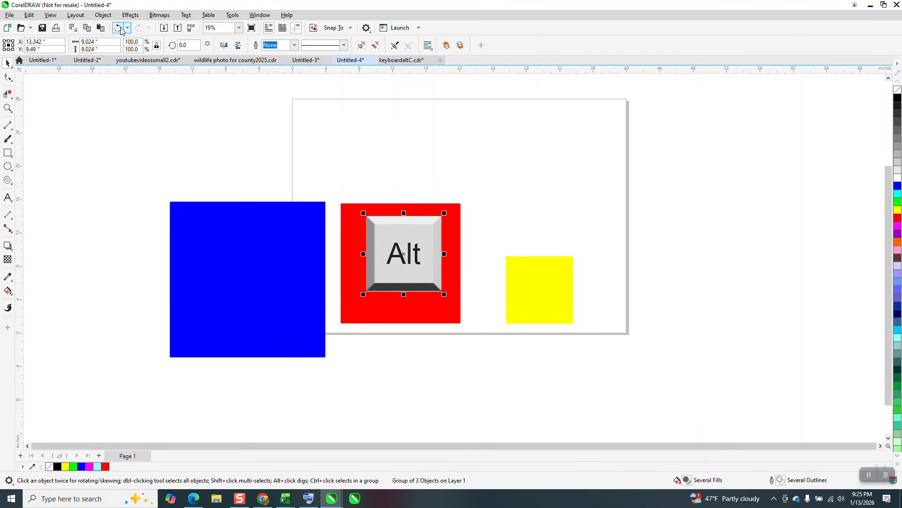
click(103, 15)
mouse_move(170, 165)
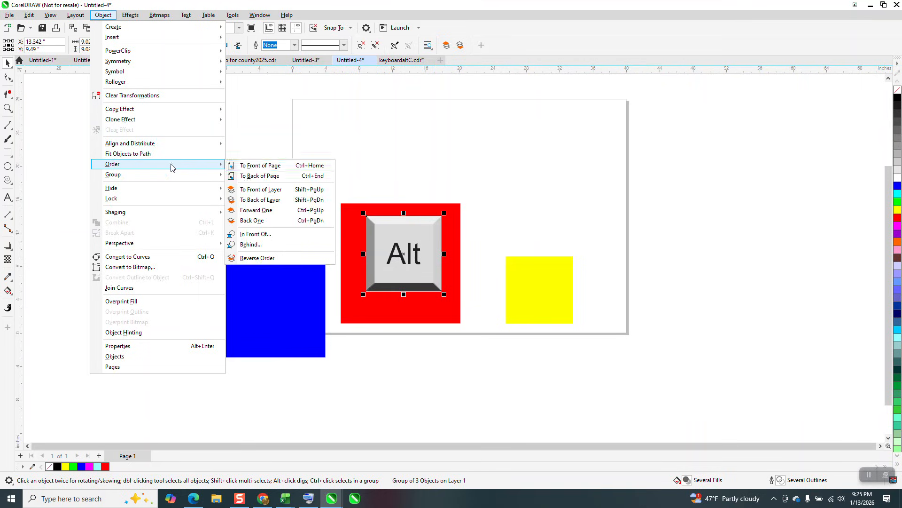
click(255, 177)
click(338, 148)
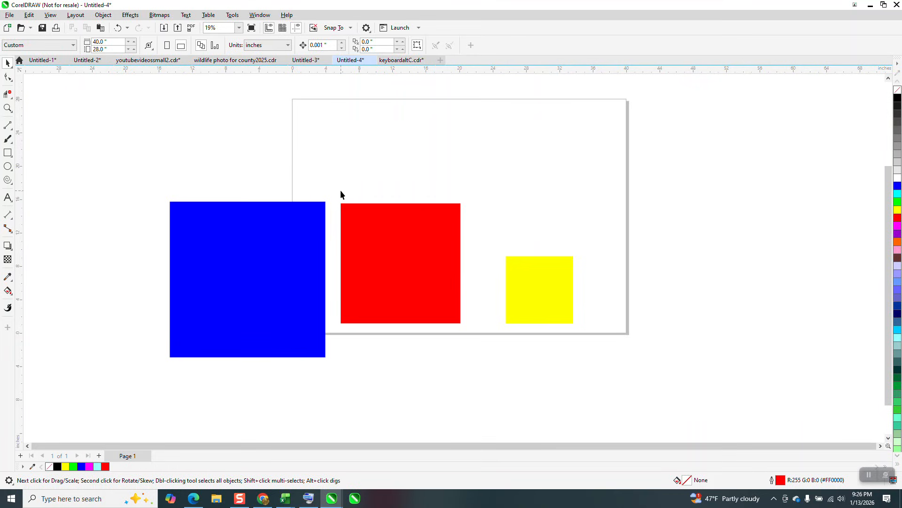
- Select the Alt key graphic hidden behind the red square and move it out to about X 28.81, Y 18.02 inches, above the yellow square
drag(338, 190, 475, 314)
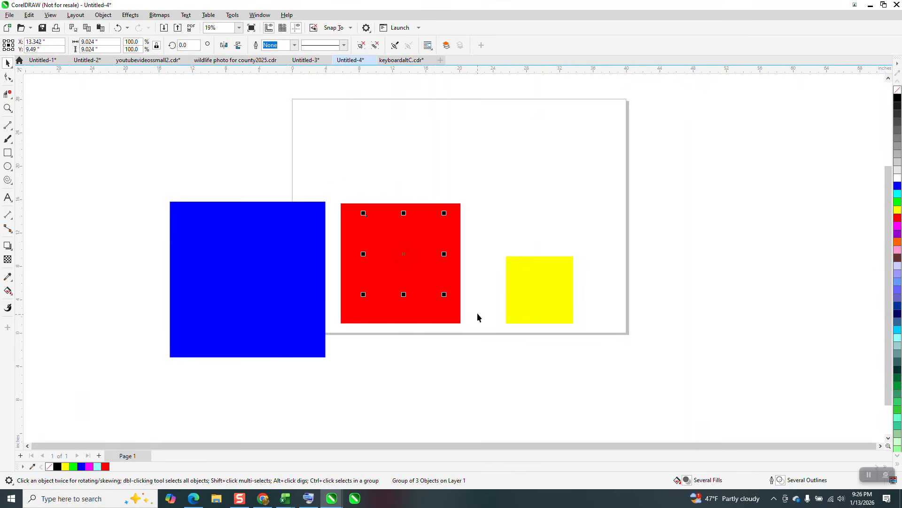
click(484, 235)
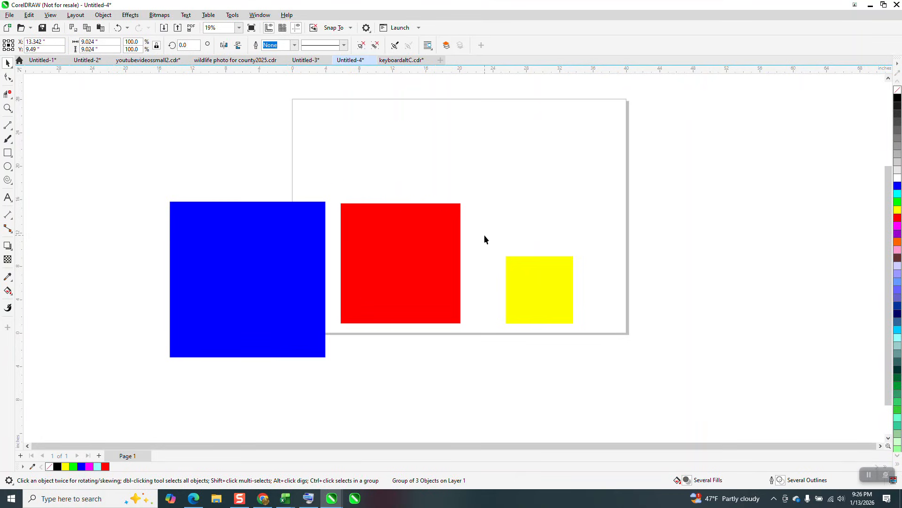
click(411, 254)
drag(411, 254, 540, 183)
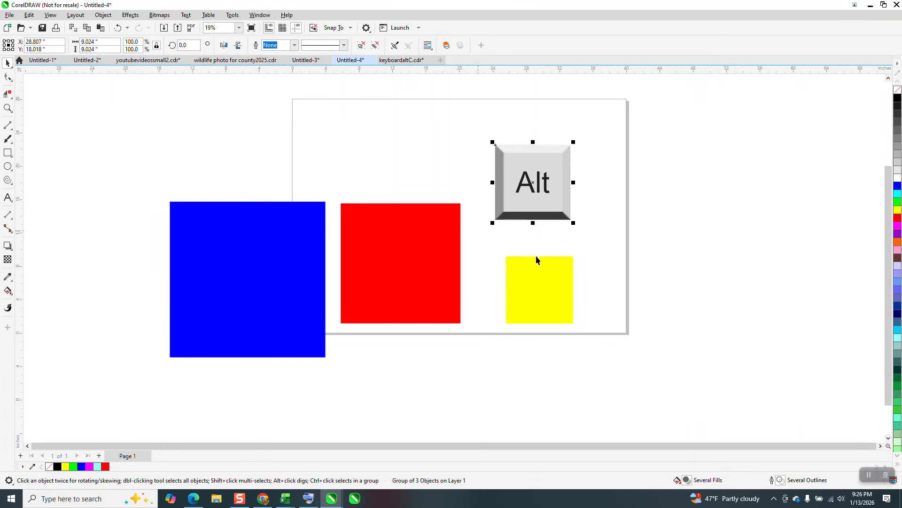
- Delete the large blue square beside the red one
click(457, 225)
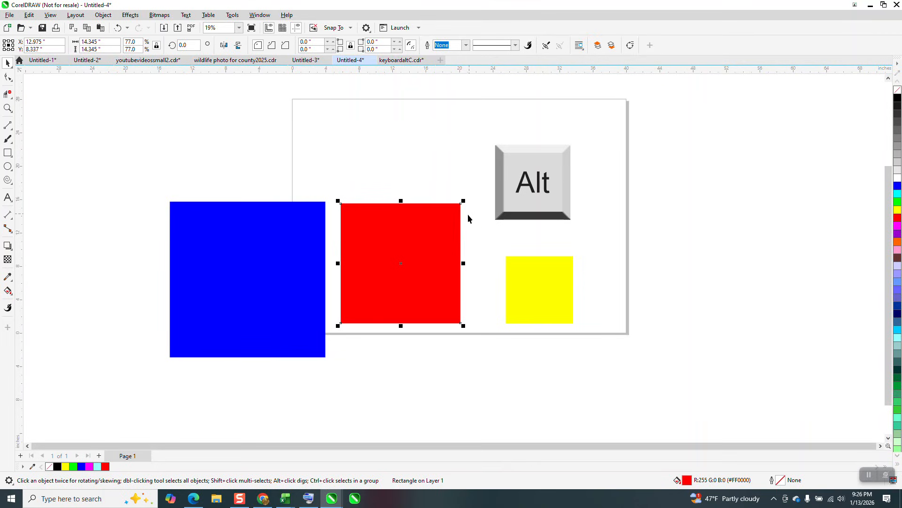
click(297, 245)
key(Delete)
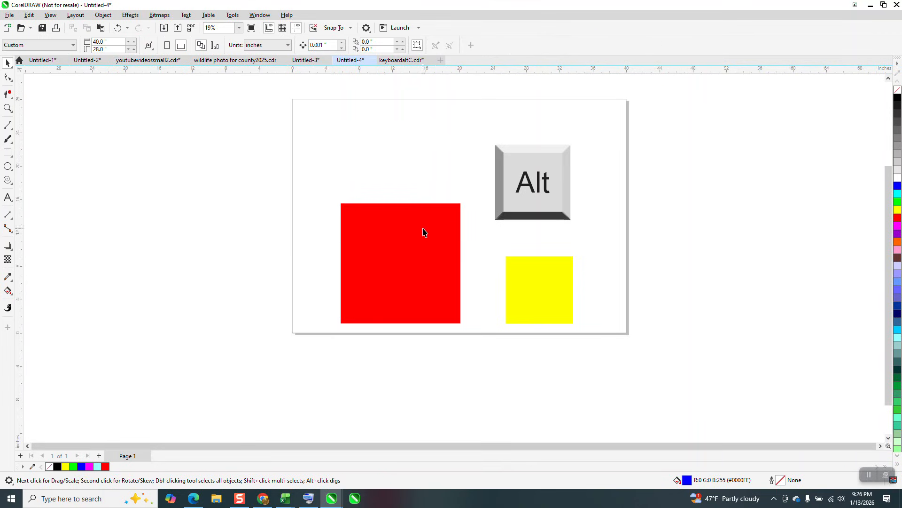
- Duplicate the red square in place and fill the front copy with blue
click(449, 243)
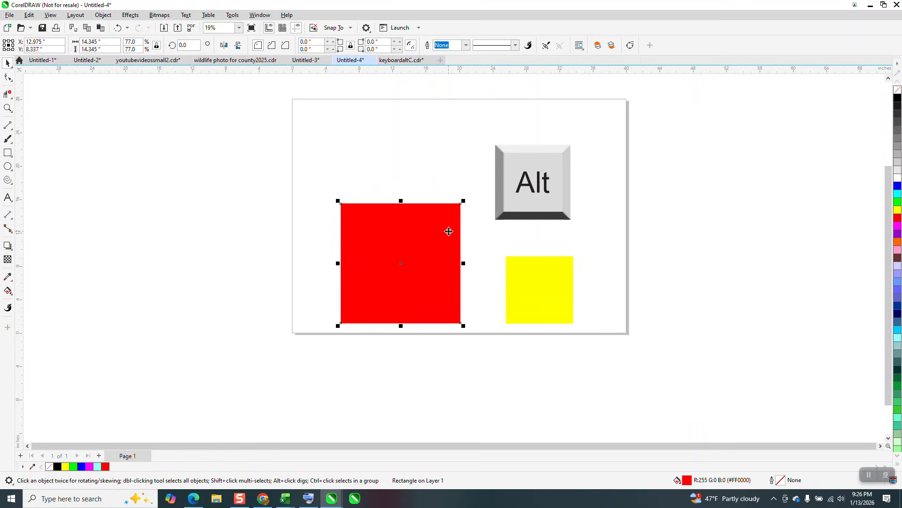
click(898, 186)
click(204, 112)
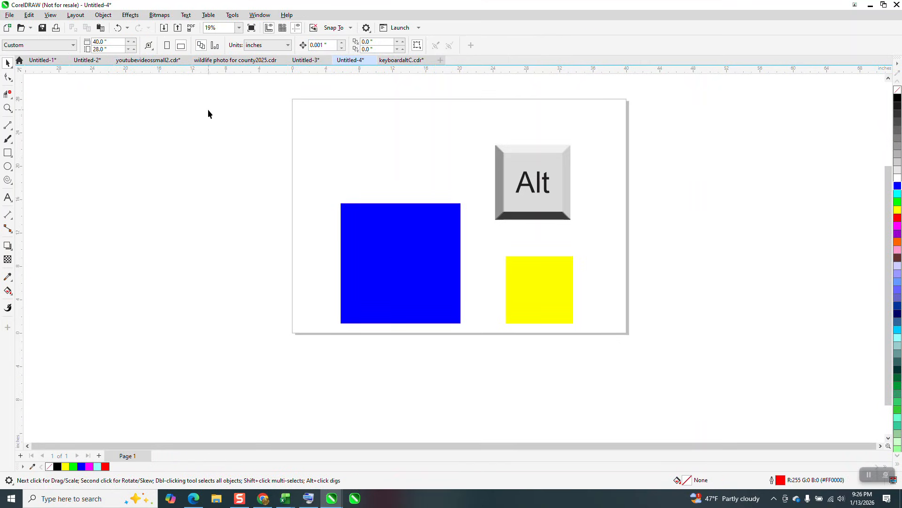
- Select the red square hidden behind the blue one, move it left to about X -4.85, Y 8.34 inches, and undo the move
click(395, 273)
drag(402, 265, 252, 264)
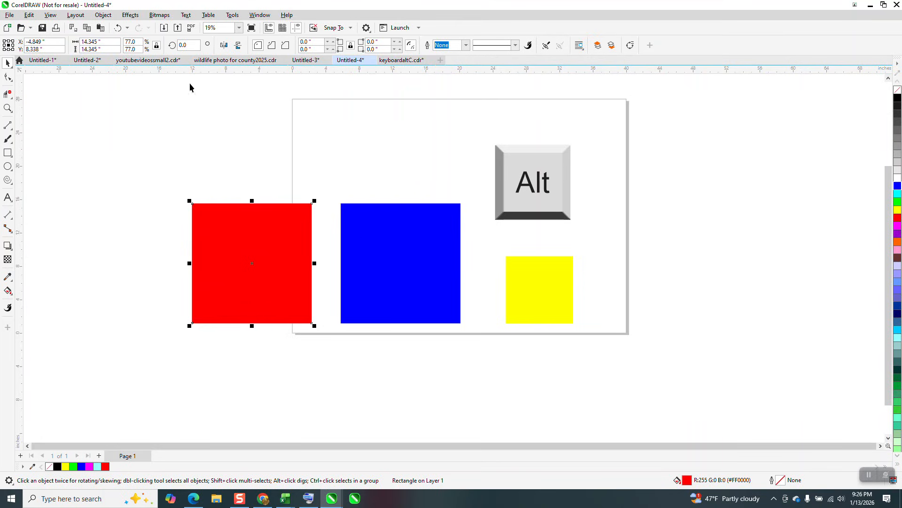
click(118, 29)
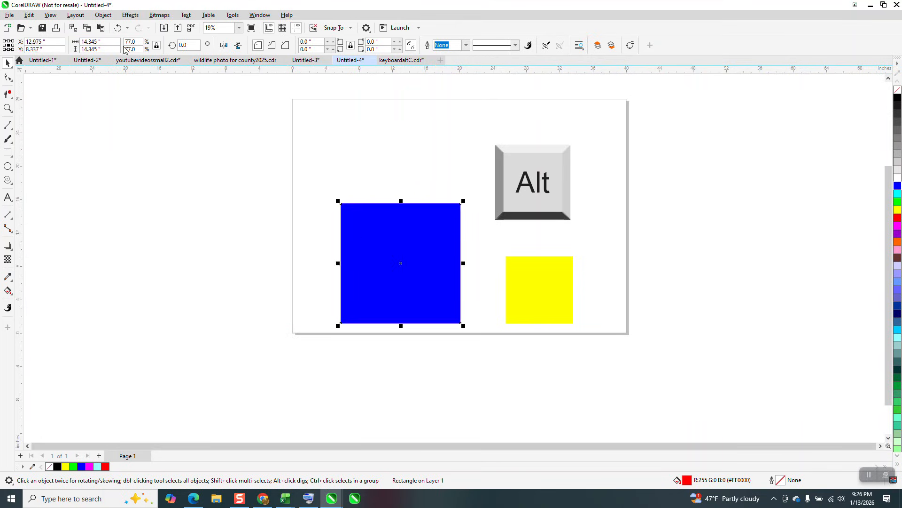
key(Escape)
- Set the nudge distance to 2 inches and nudge the blue square one step left off the red one
click(405, 236)
click(368, 125)
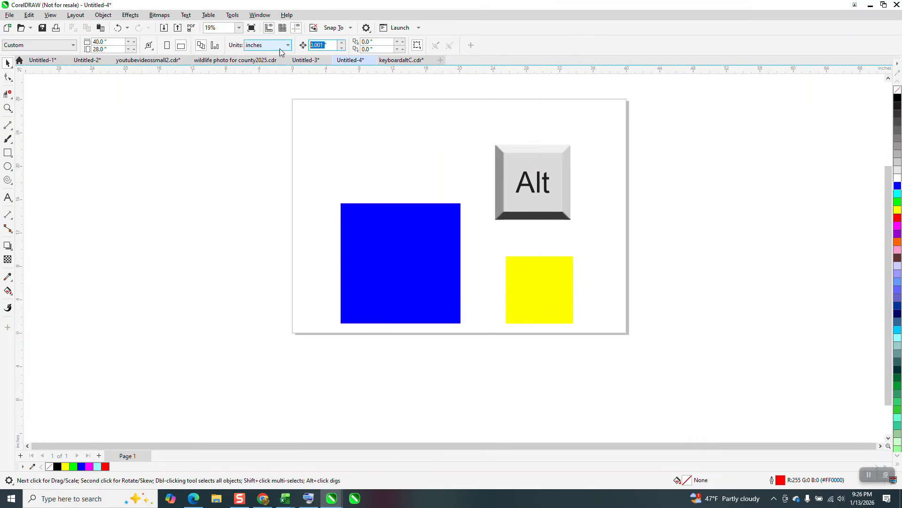
click(365, 211)
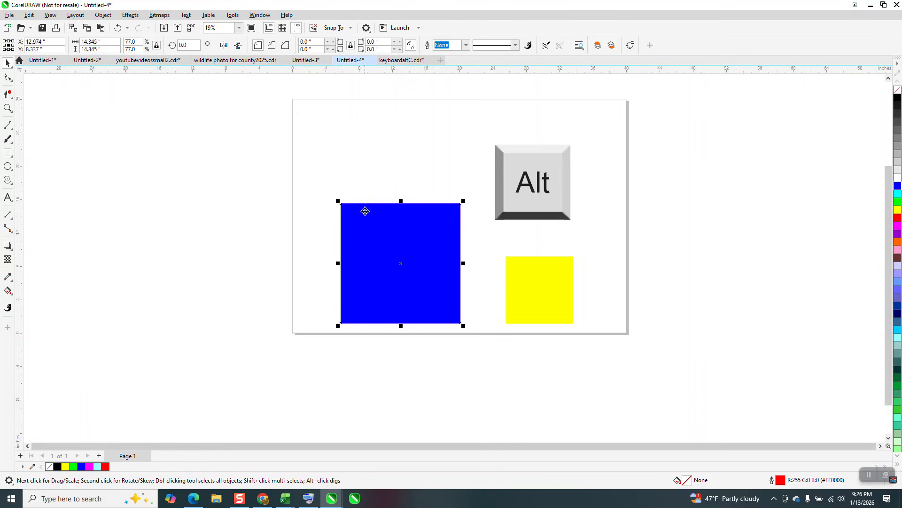
key(Left)
- Select the partly covered red square, then undo the blue square's 2-inch nudge and clear the selection
click(454, 232)
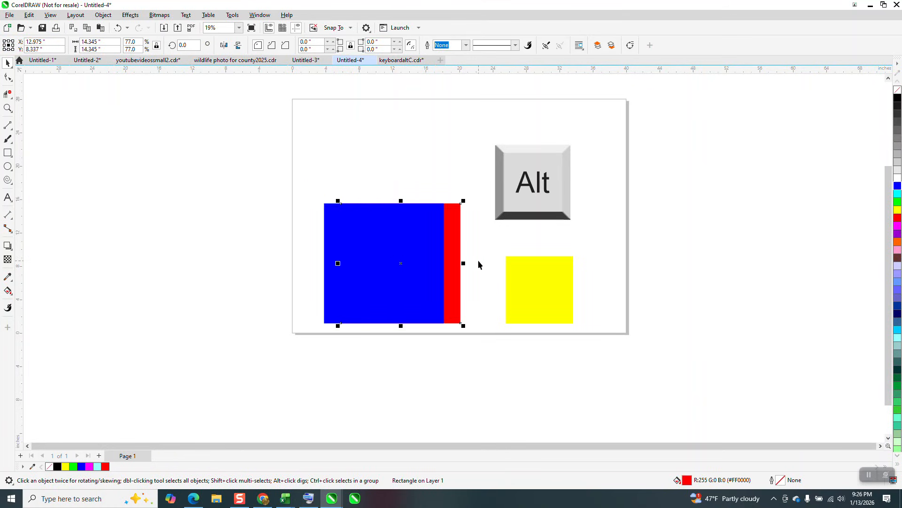
click(118, 28)
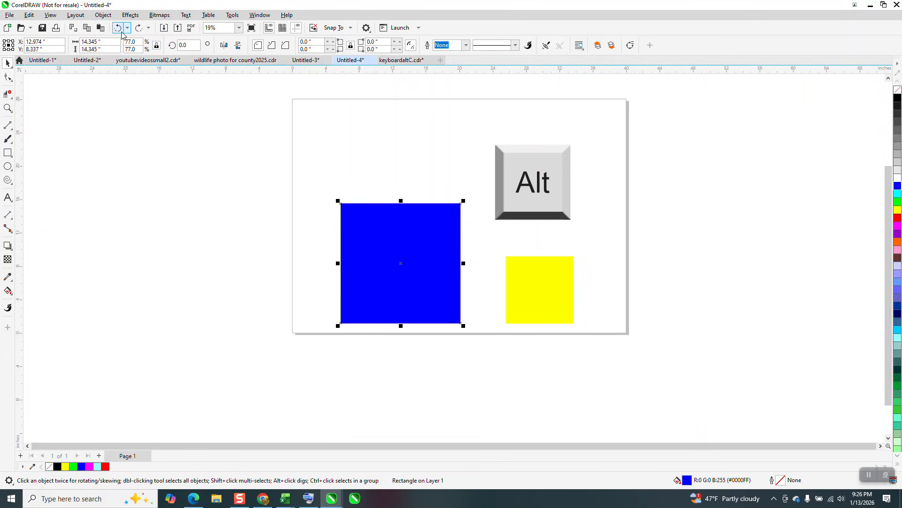
click(350, 167)
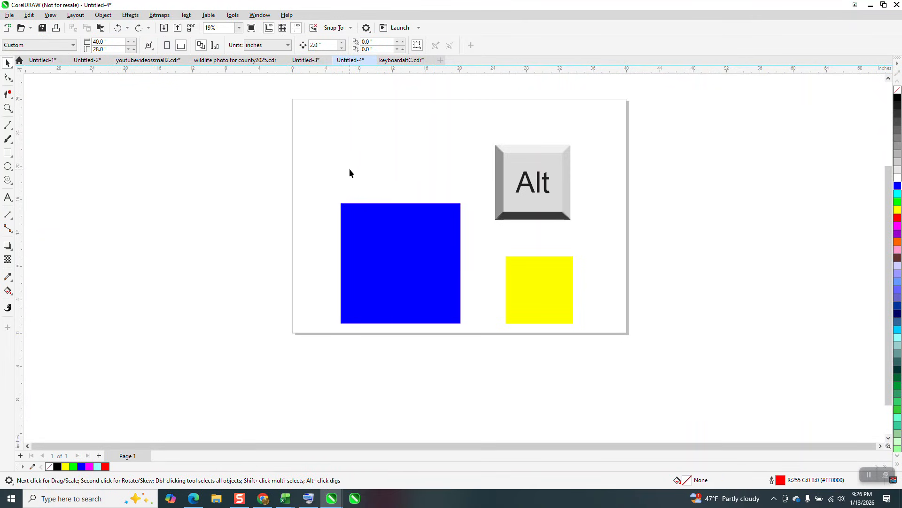
- Select the red square hidden behind the blue one and nudge it down about 6 inches in 2-inch steps
click(395, 261)
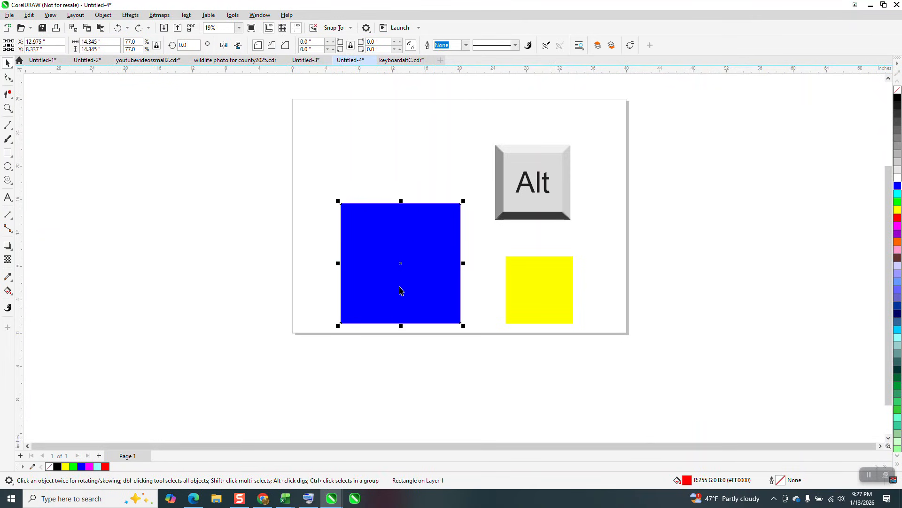
key(Down)
key(Down)
key(Down)
key(Down)
key(Down)
key(Down)
key(Down)
key(Down)
key(Down)
key(Down)
key(Down)
key(Down)
key(Down)
key(Down)
key(Down)
key(Down)
key(Down)
key(Down)
key(Down)
key(Down)
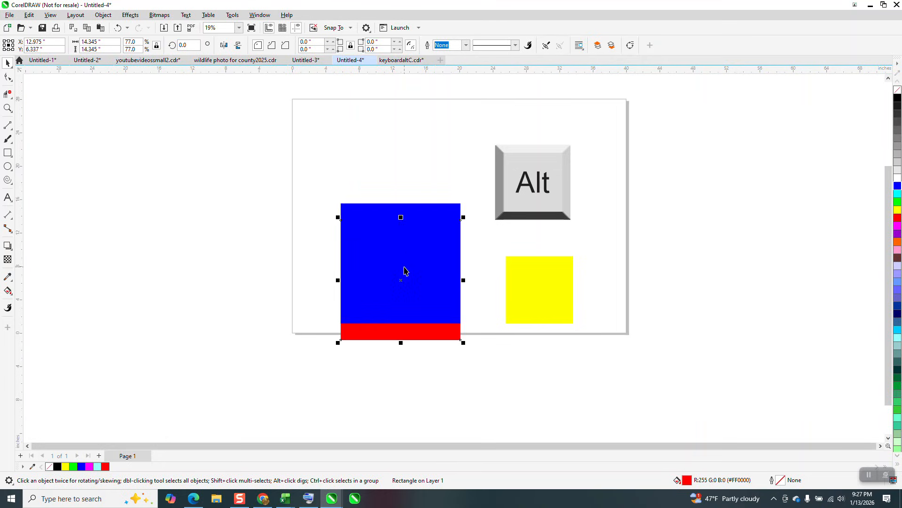
click(455, 167)
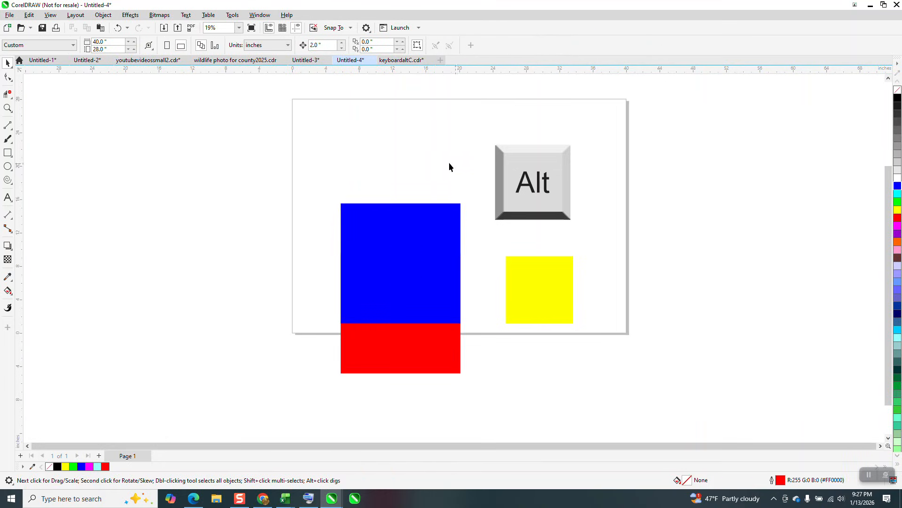